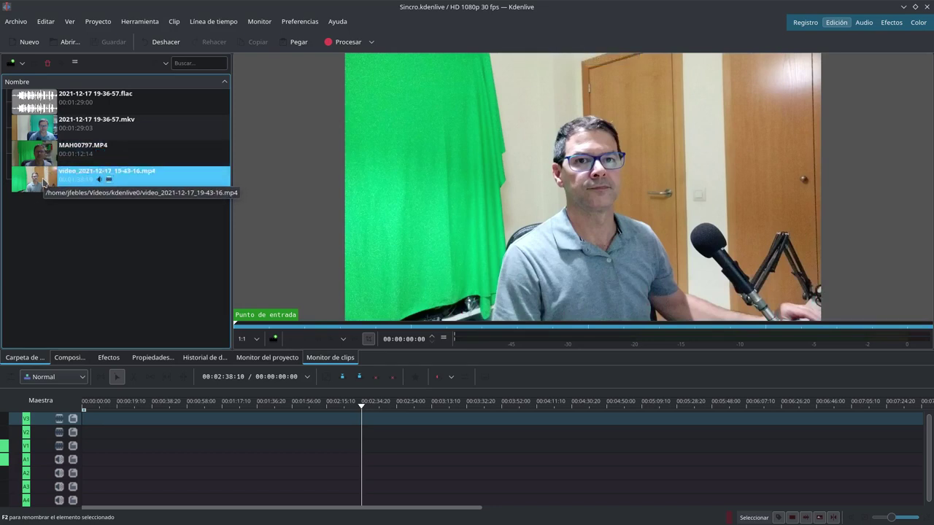
left_click(38, 156)
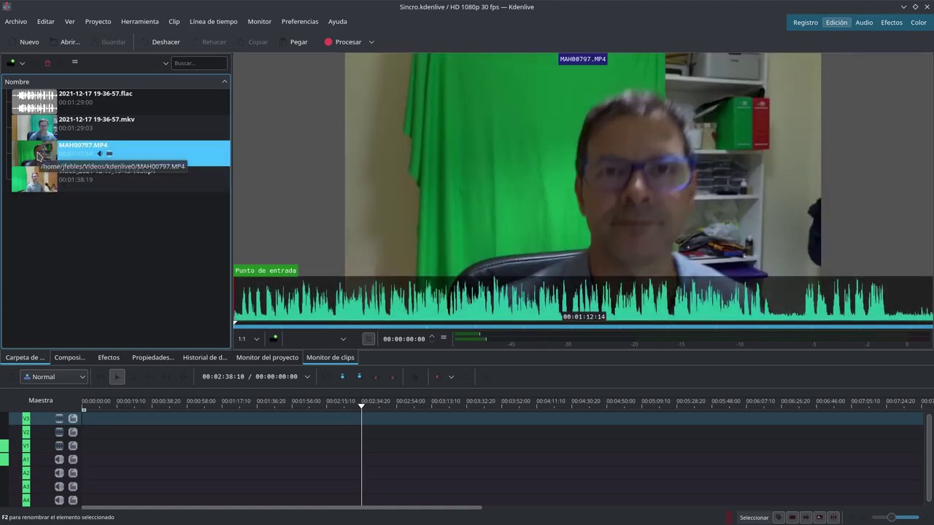
left_click(42, 181)
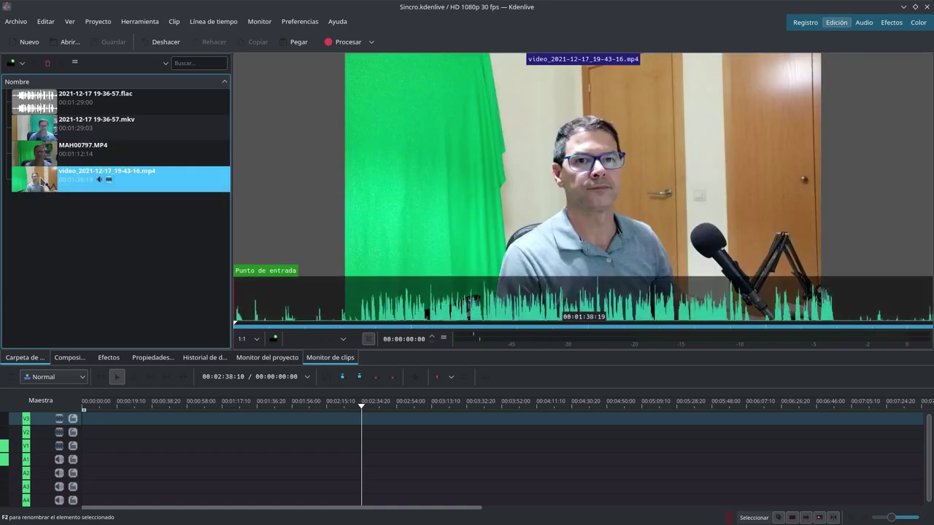
left_click(40, 135)
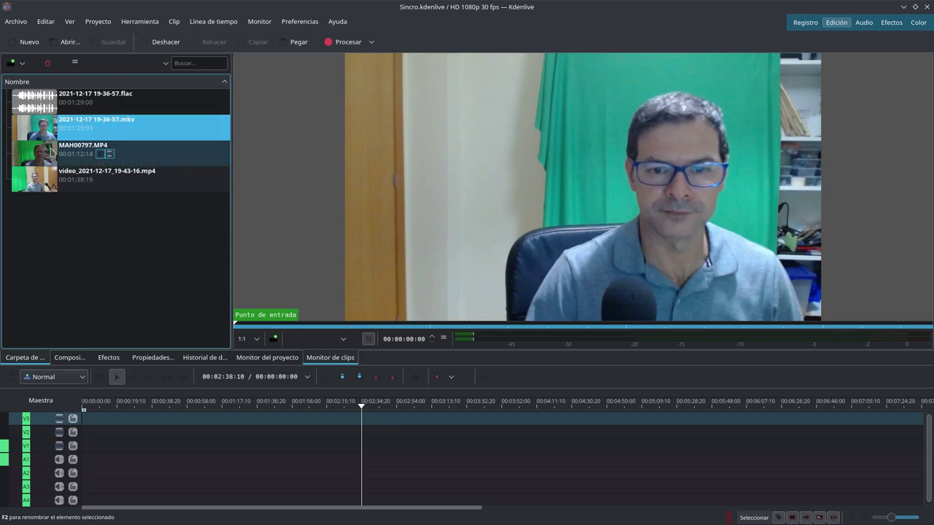
left_click(41, 183)
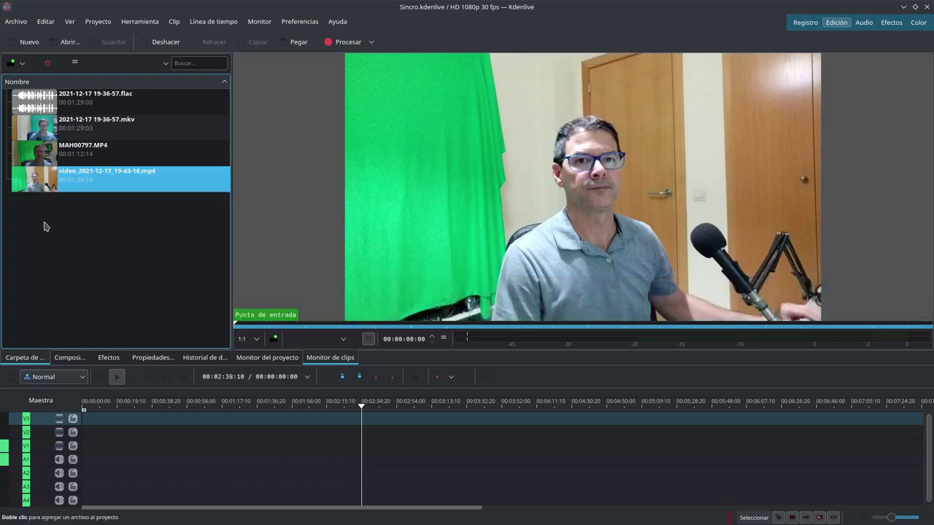
left_click_drag(41, 183, 211, 431)
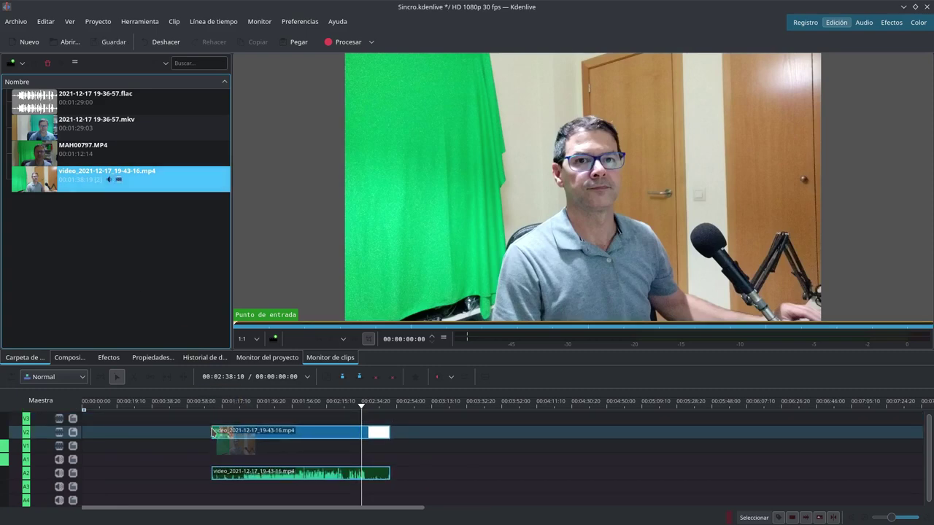
left_click_drag(32, 151, 282, 422)
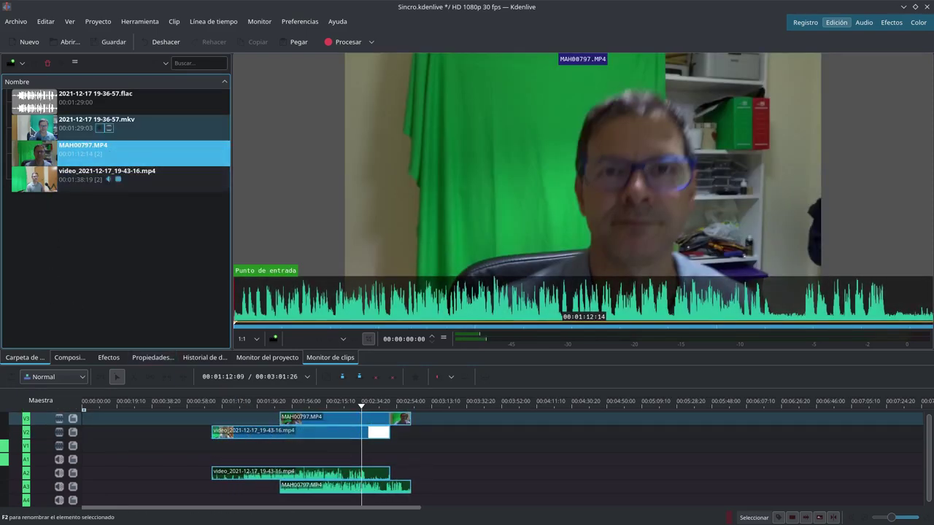
left_click_drag(31, 130, 290, 446)
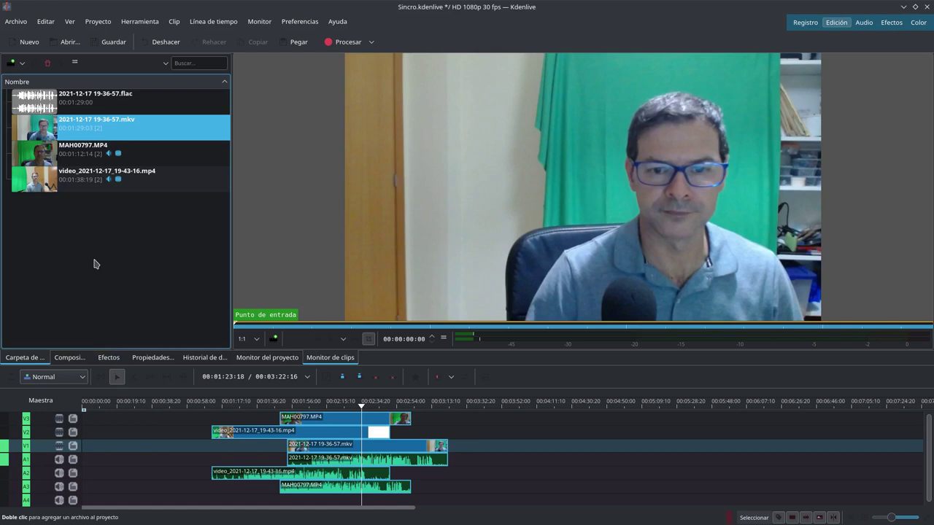
left_click_drag(95, 98, 417, 498)
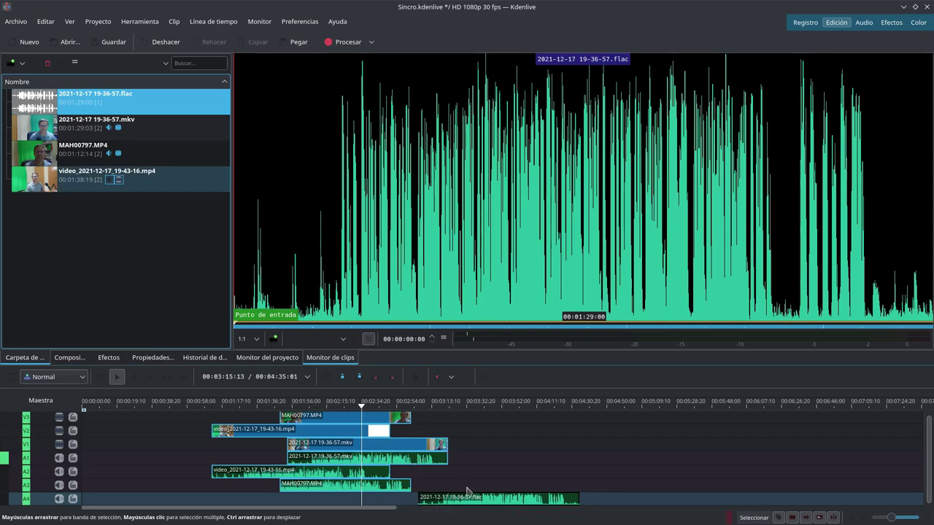
Move the FLAC clip on A4 to about 15 seconds on the timeline and define it as the audio reference
left_click_drag(486, 503, 191, 500)
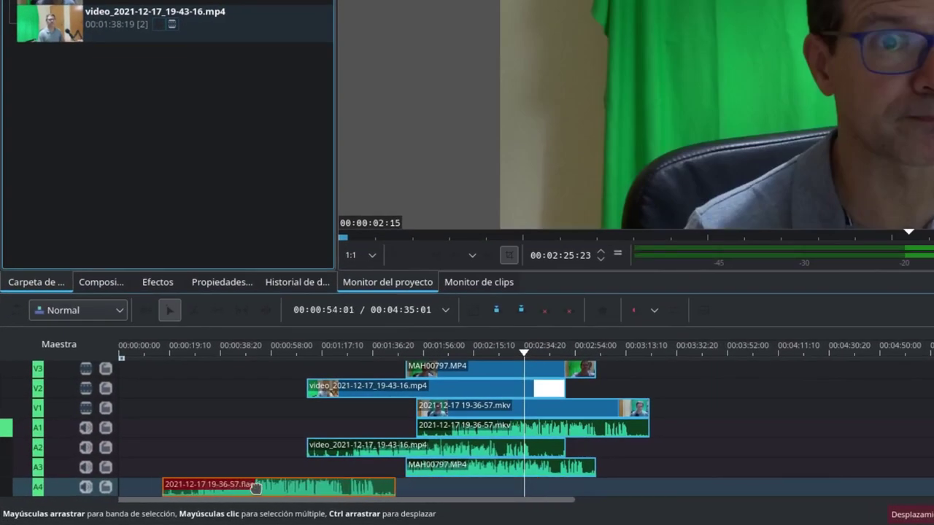
mouse_move(267, 489)
left_mouse_down()
mouse_move(245, 488)
mouse_move(255, 489)
left_mouse_up()
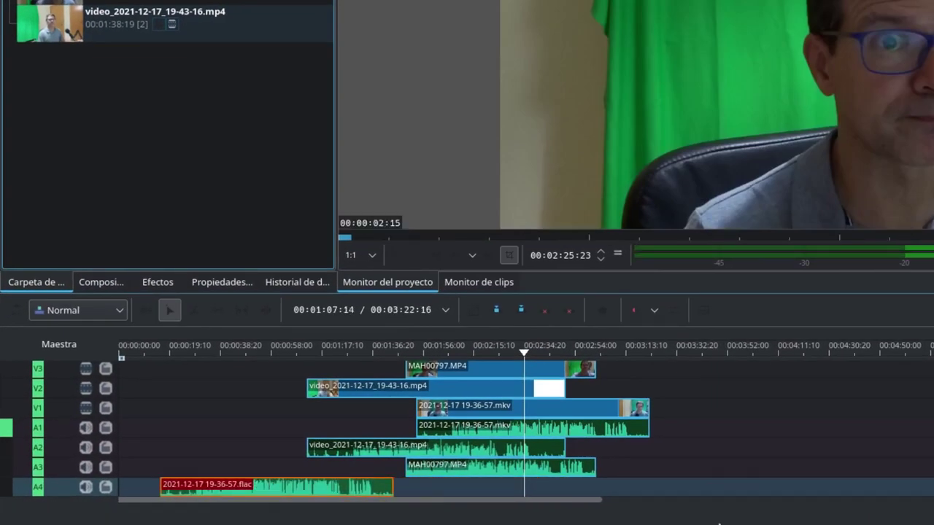
right_click(364, 490)
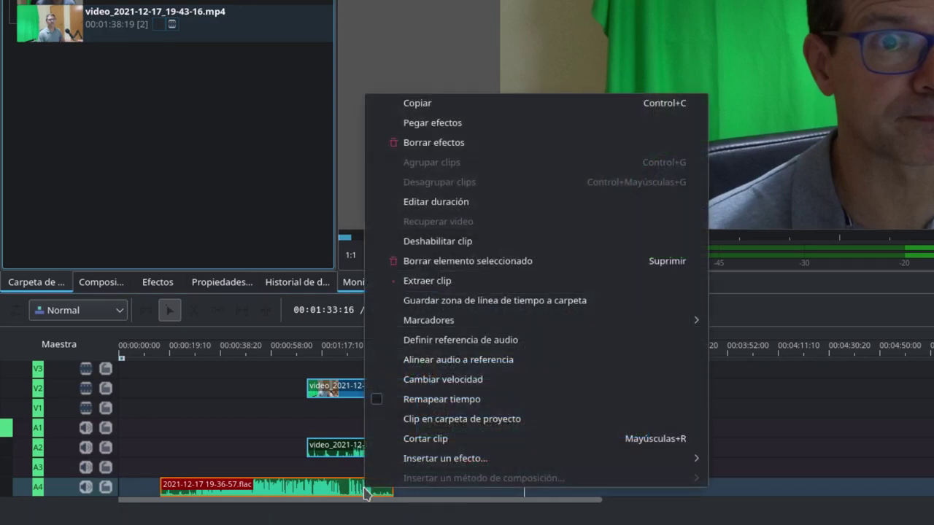
left_click(486, 346)
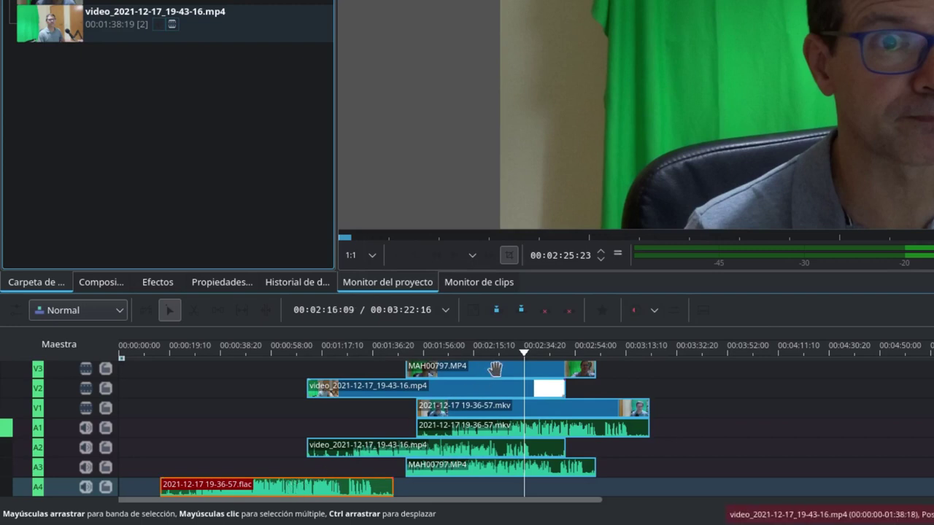
Align the audio of the clips on V3, V2 and V1 together to the defined reference
left_click(498, 367)
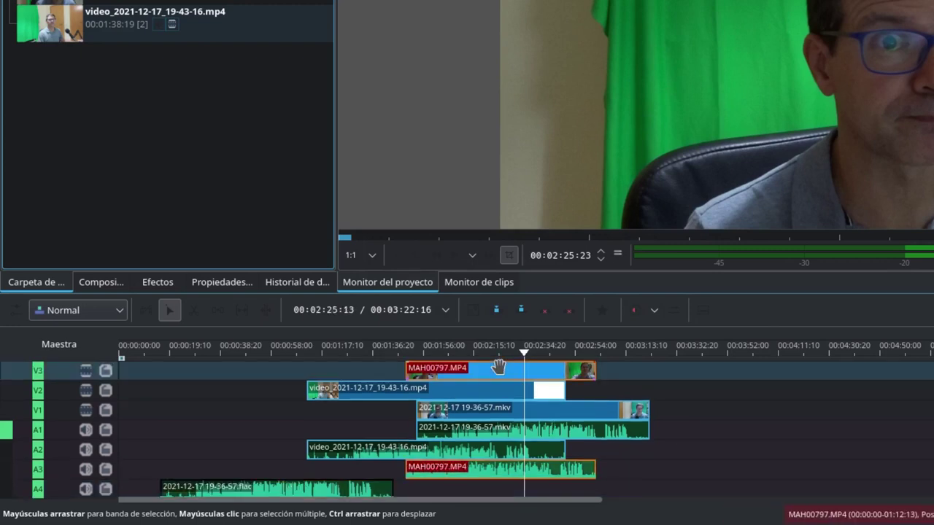
left_click(492, 393, "shift")
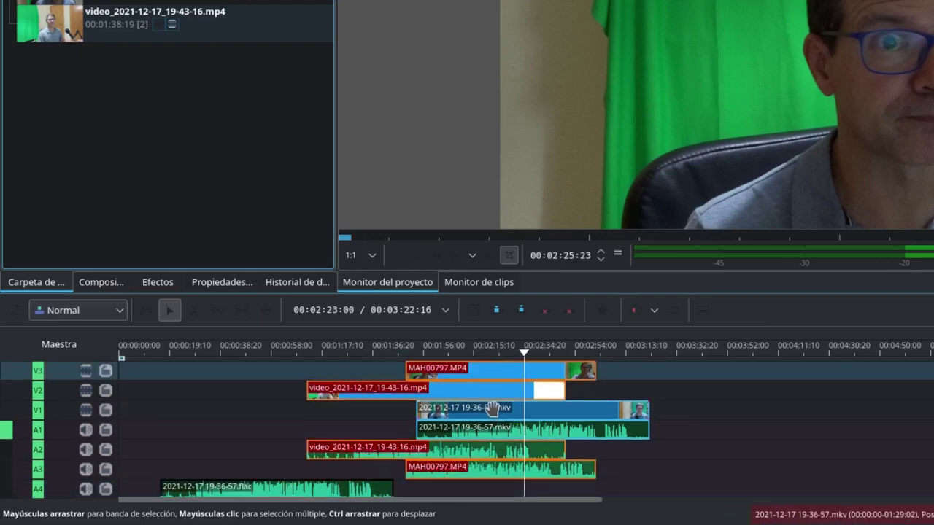
left_click(493, 408, "shift")
right_click(492, 408)
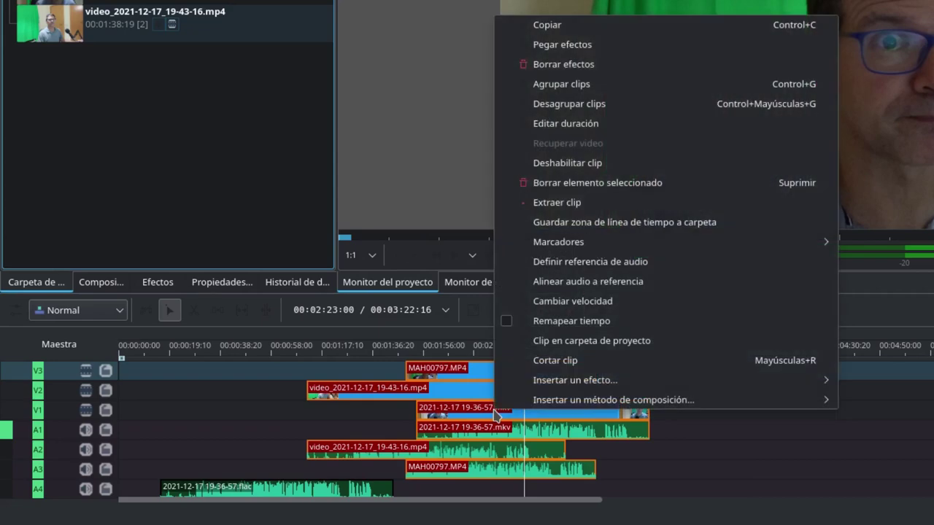
left_click(566, 287)
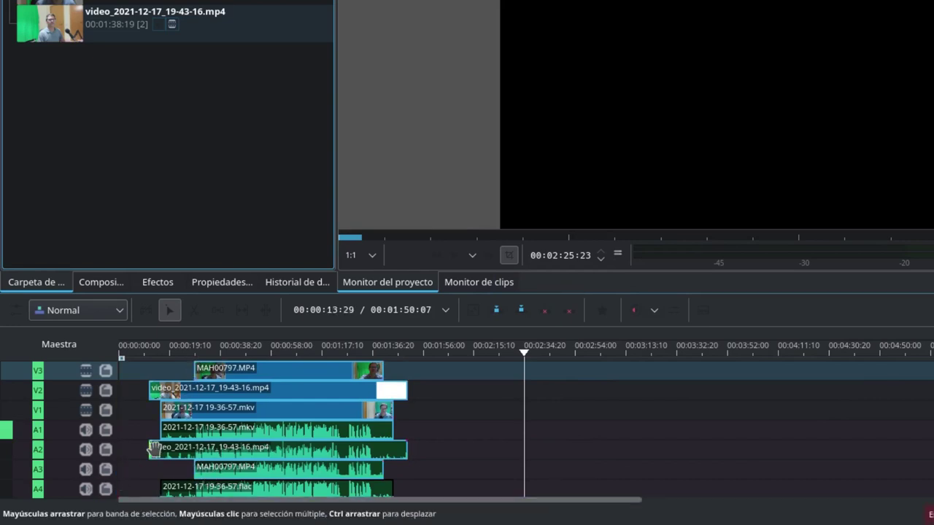
Mute audio tracks A3, A2 and A1 so that only the FLAC recording on A4 is heard
left_click(85, 469)
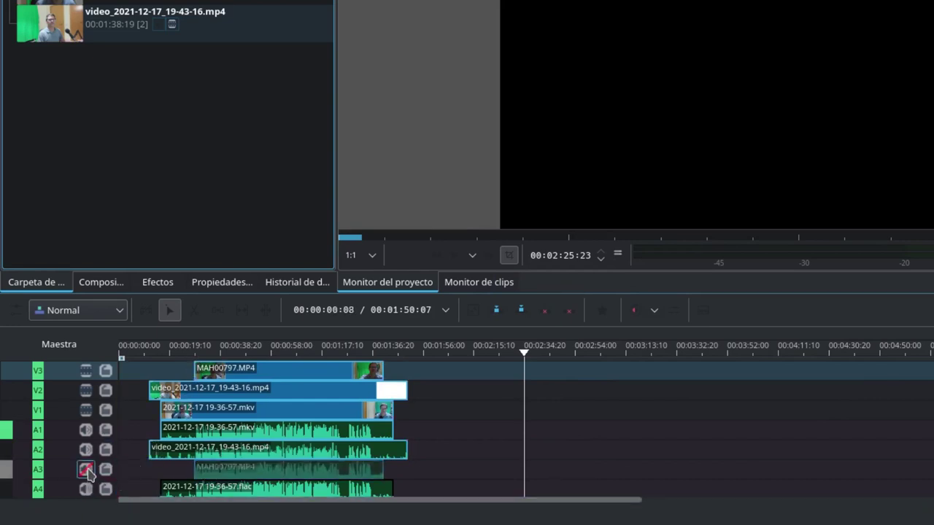
left_click(86, 450)
left_click(86, 430)
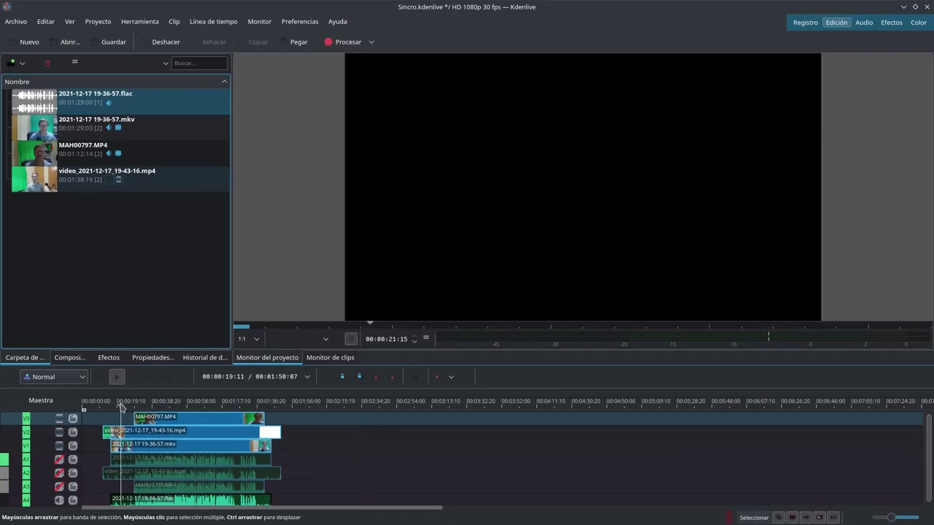
Play the aligned timeline from about 00:00:33 to check the synchronization of MAH00797.MP4 with the FLAC audio
left_click(178, 355)
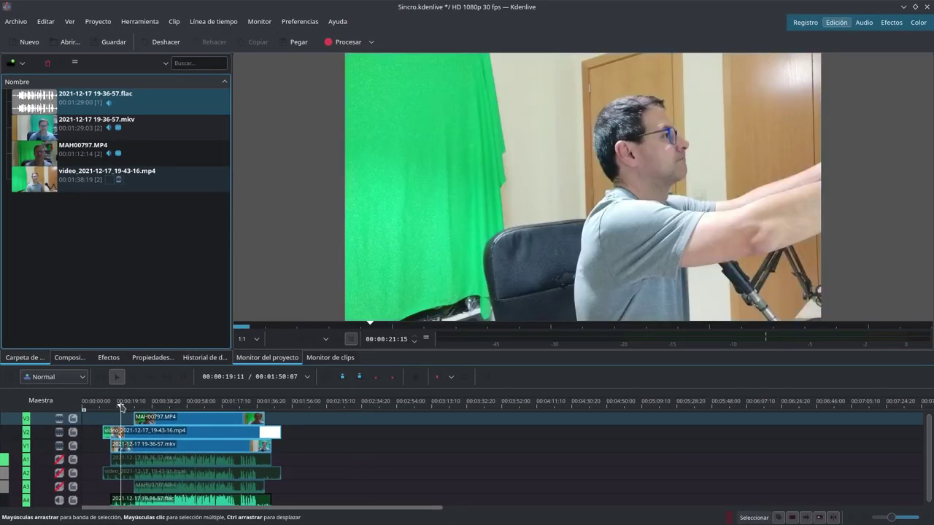
left_click_drag(123, 408, 142, 406)
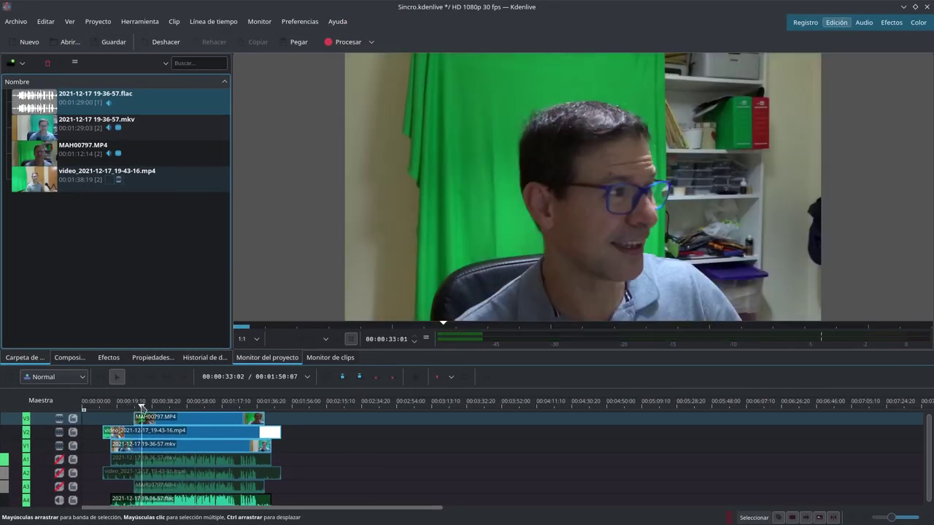
key("space")
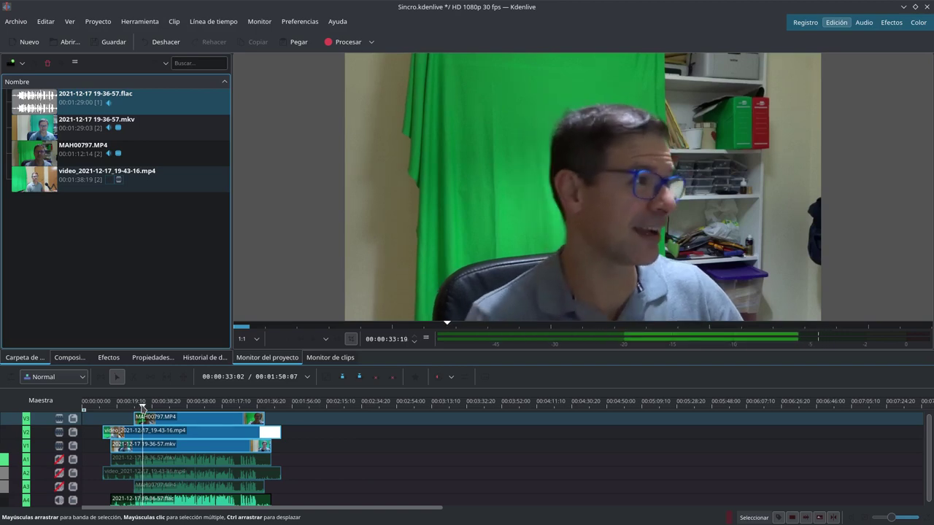
Check the other two cameras' synchronization by hiding video tracks V3 and V2 in turn, and show both tracks again
left_click(59, 419)
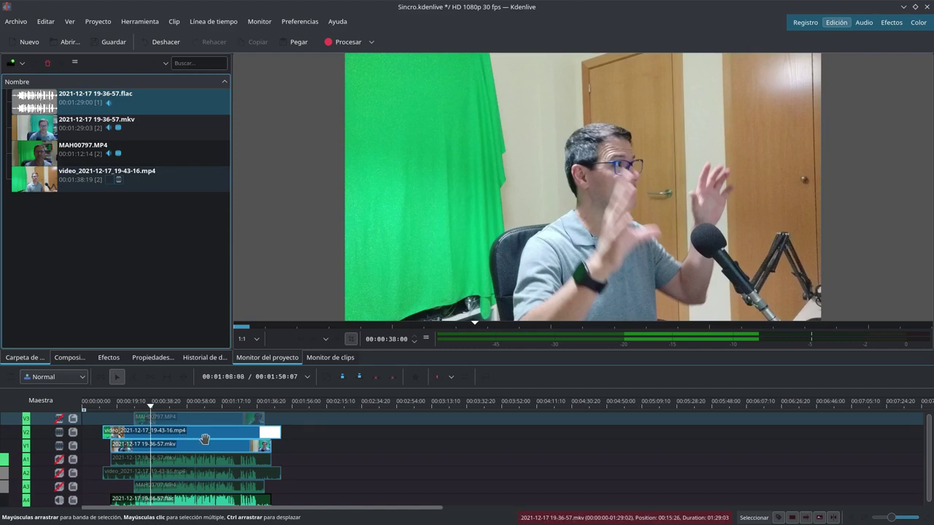
key("space")
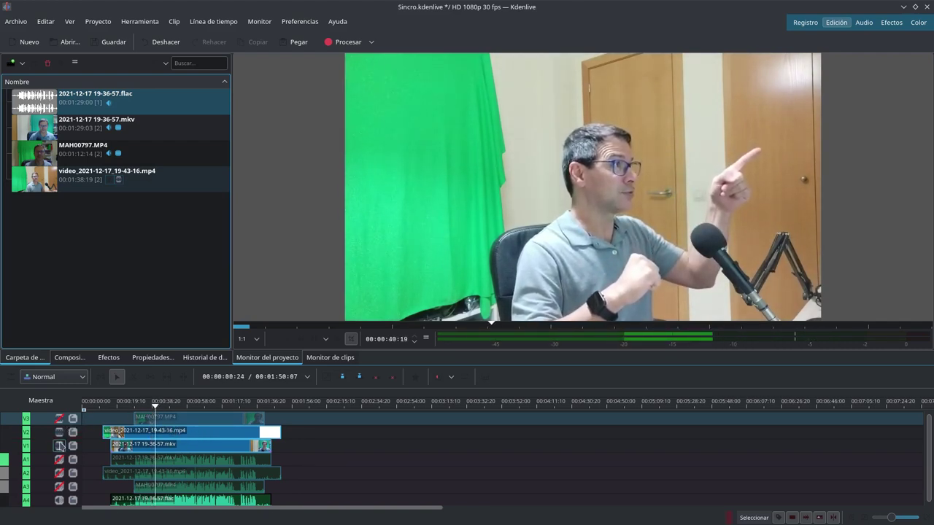
left_click(59, 433)
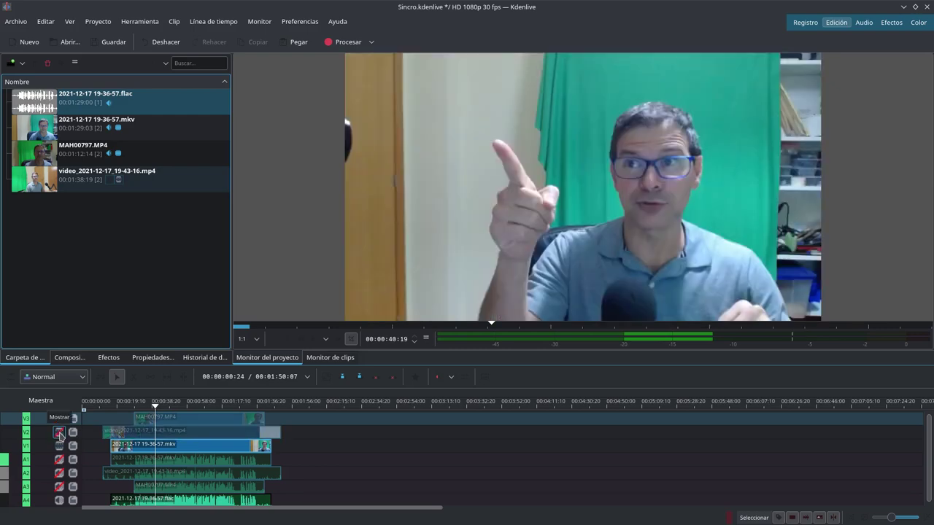
left_click(59, 433)
left_click(59, 418)
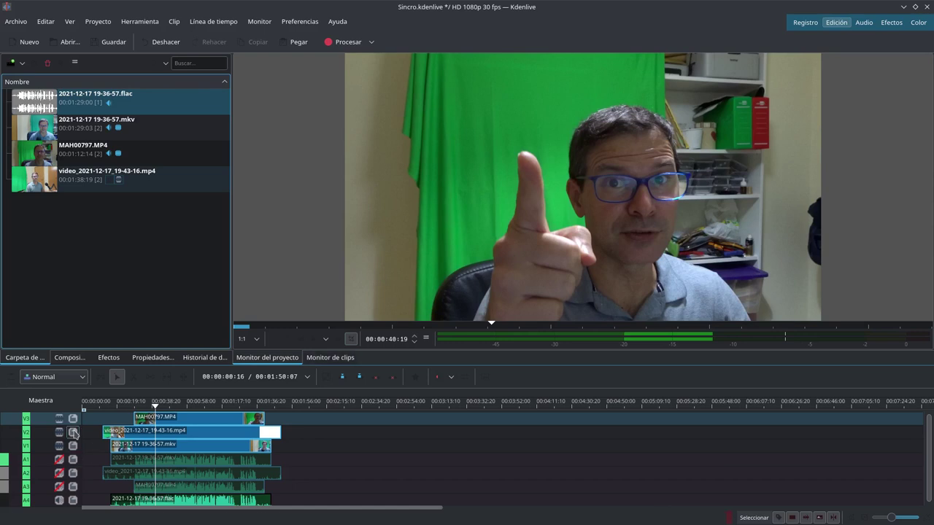
Compare the camera angles during playback by toggling the visibility of V3, V2 and V1, leaving only V3 hidden
left_click(59, 432)
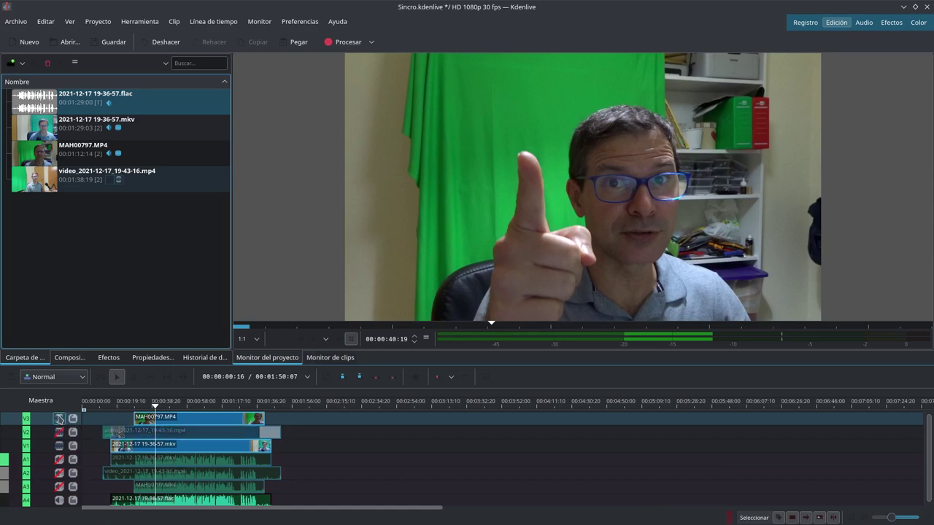
left_click(59, 419)
left_click(59, 432)
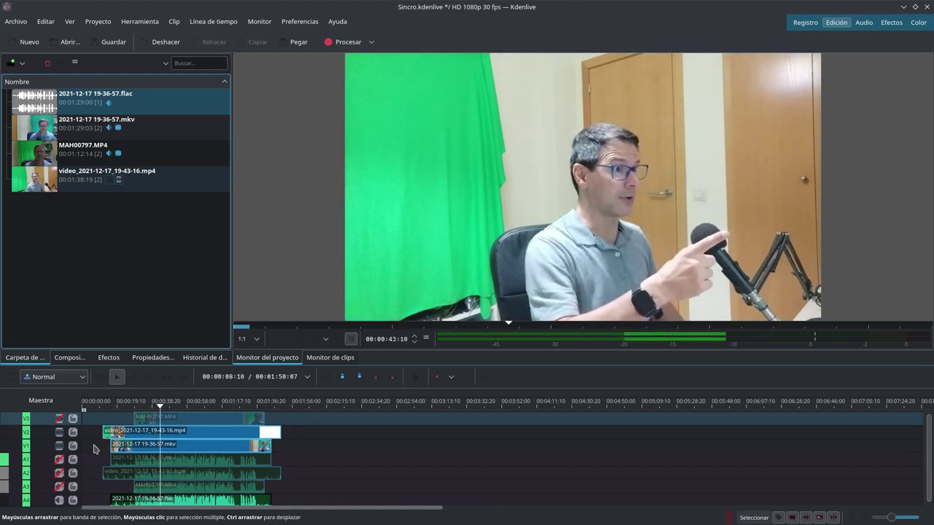
left_click(59, 446)
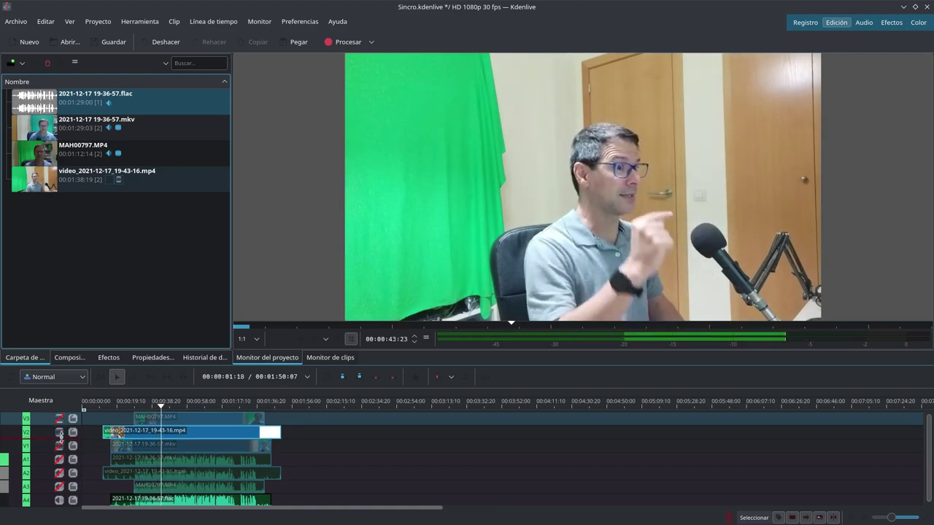
left_click(60, 432)
left_click(59, 445)
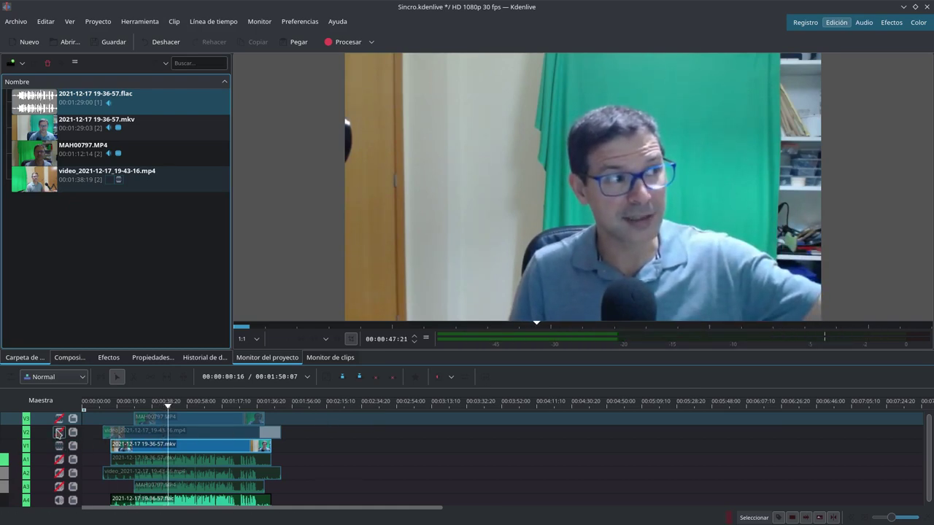
left_click(59, 433)
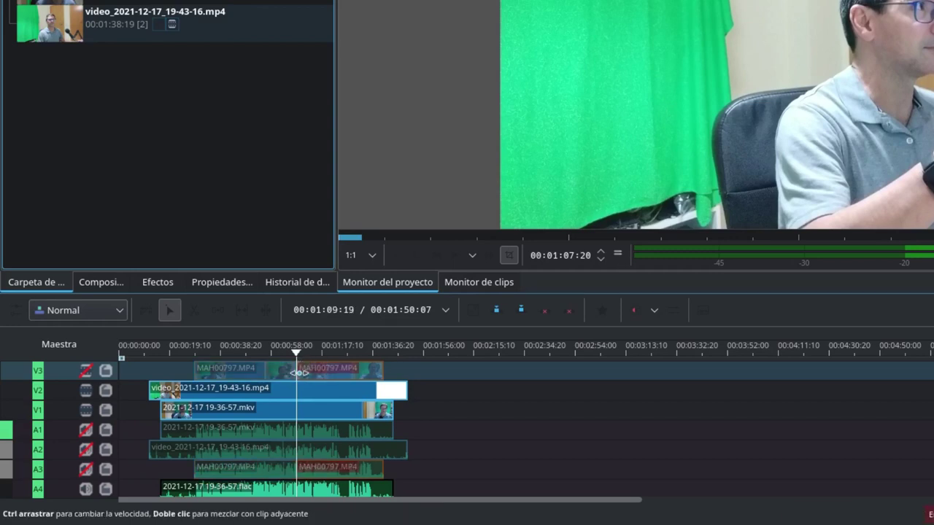
Trim the start of the second MAH00797.MP4 segment on V3 to about 00:01:13 and make track V3 visible
left_click(310, 368)
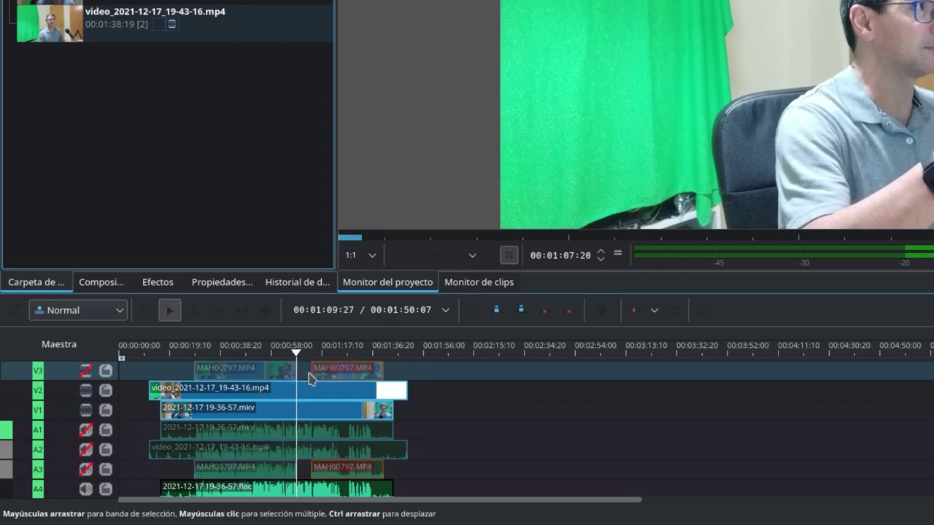
left_click(282, 353)
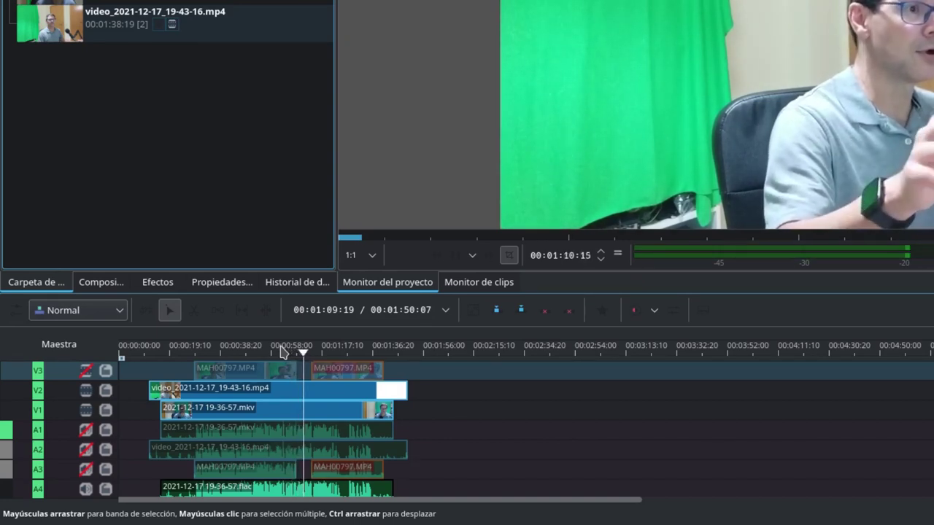
left_click(85, 371)
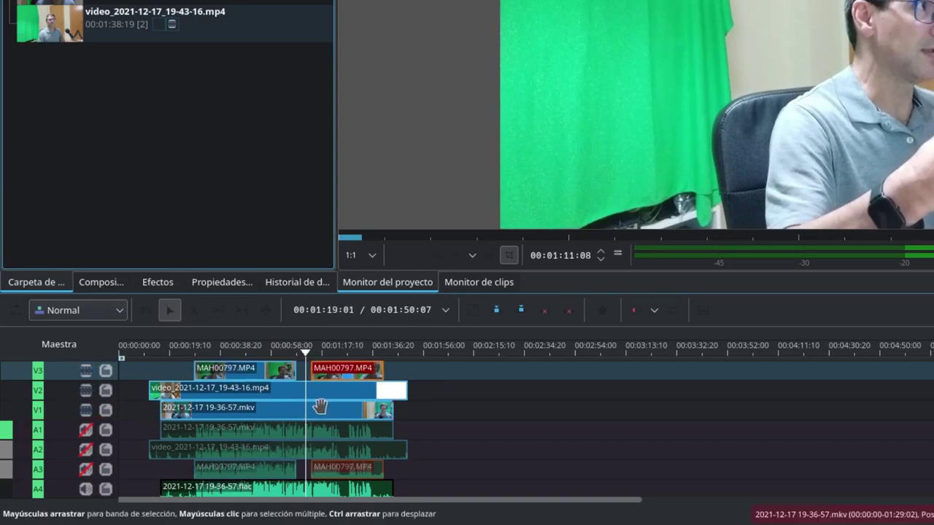
Cut MAH00797.MP4 on V3 and video_2021-12-17_19-43-16.mp4 on V2 at about 00:00:37:19
left_click(218, 356)
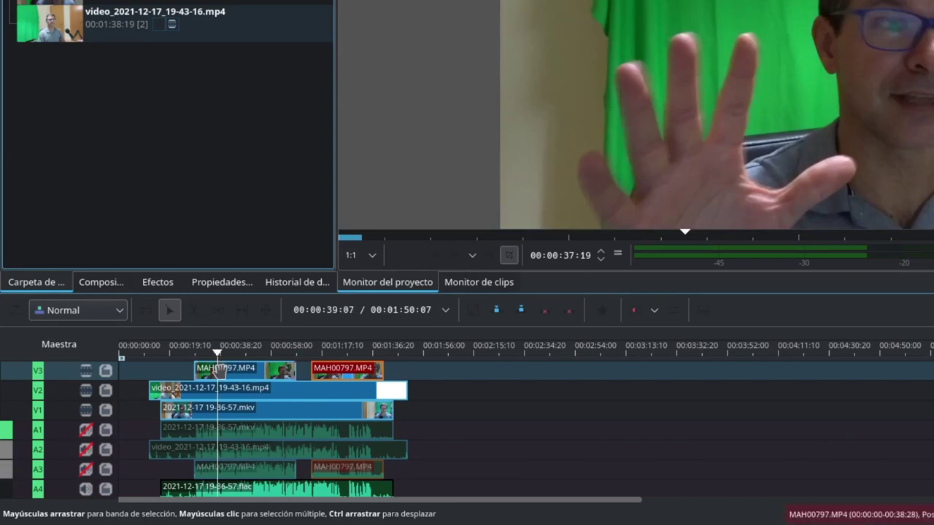
left_click(219, 370, "shift")
left_click(219, 389, "shift")
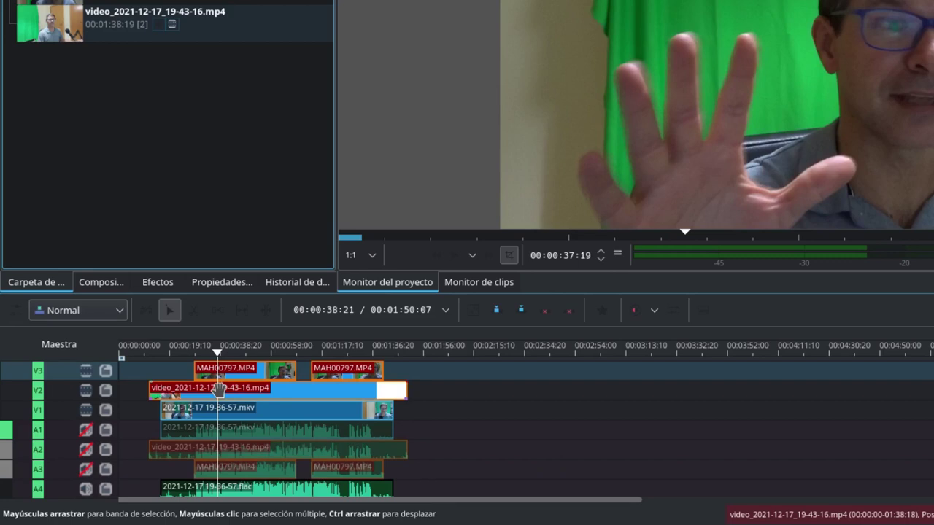
key("shift+r")
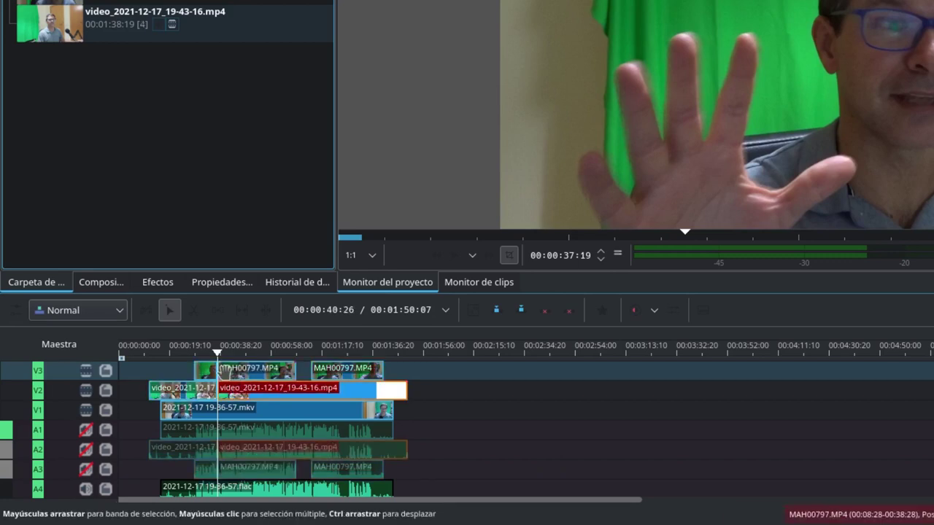
Trim the starts of the new V3 and V2 segments to about 00:00:42 and the V3 segment's end to about 00:00:46
left_click_drag(218, 374, 231, 375)
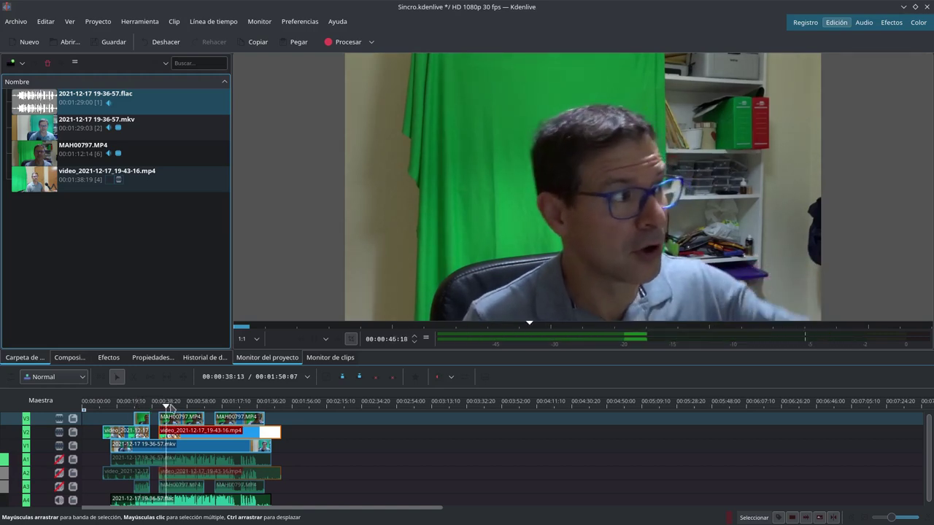
left_click_drag(202, 419, 166, 425)
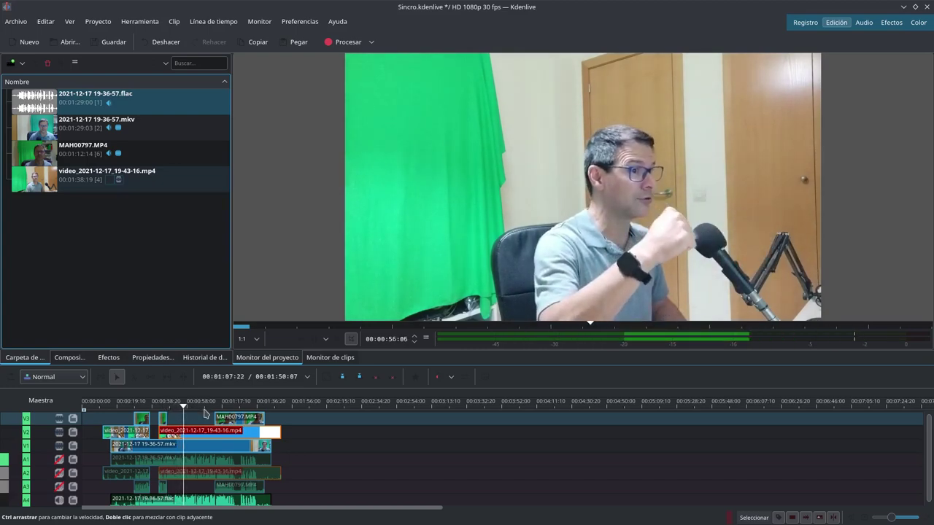
Split the V2 clip at 00:00:57:21, shorten the segment before the cut to end at about 00:00:50, and return the playhead to about 00:00:47
key("space")
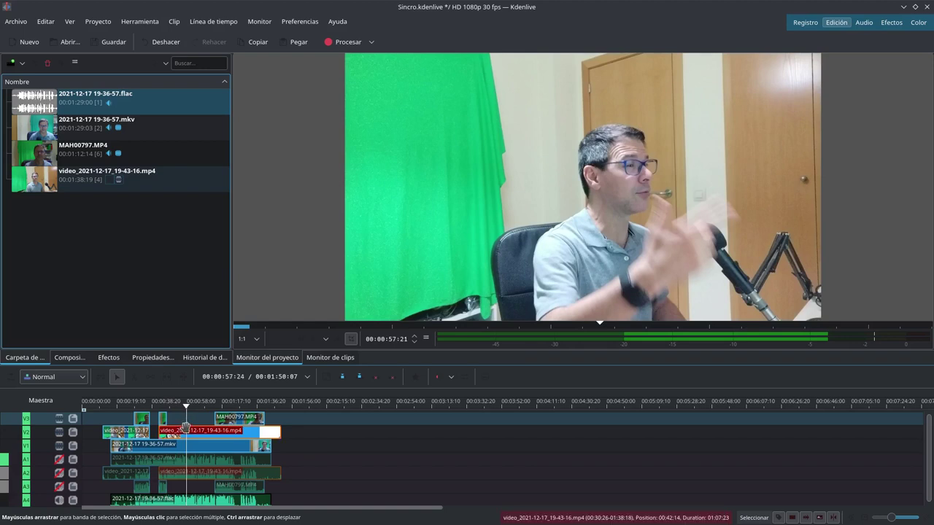
key("parenleft")
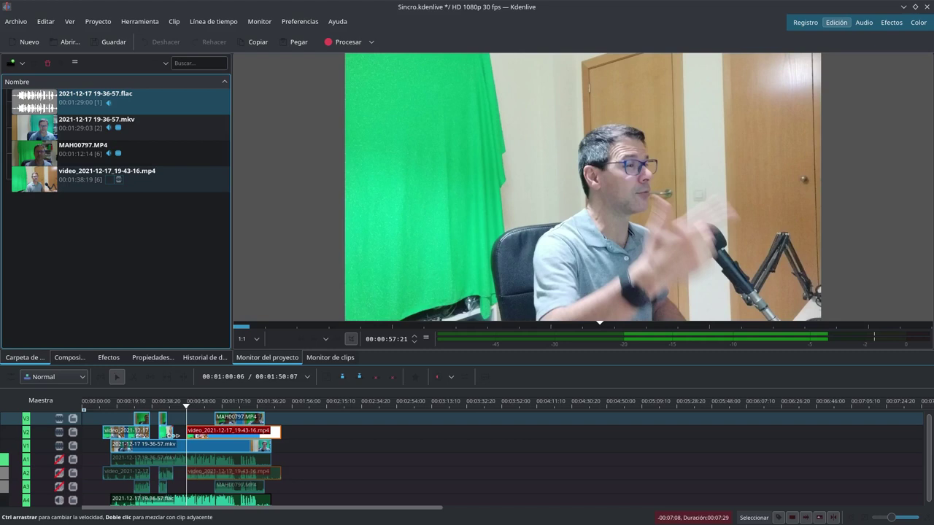
left_click(168, 403)
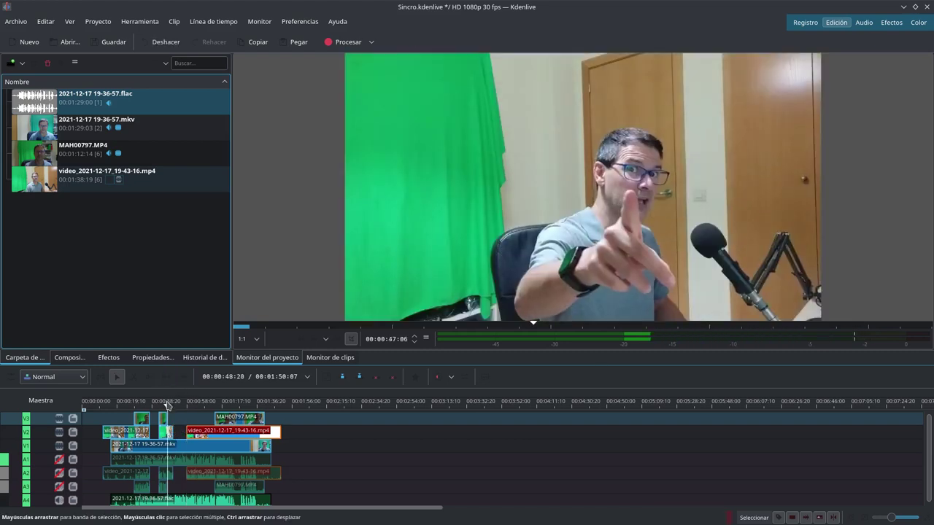